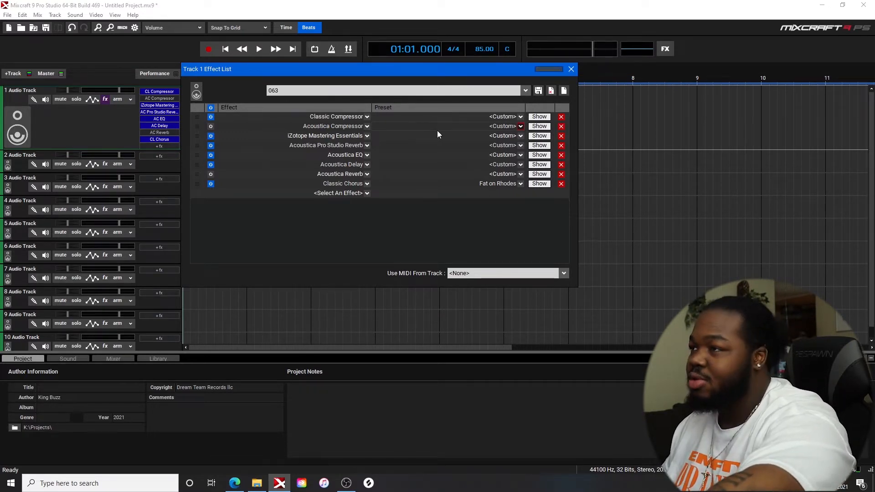
Step: Toggle track 1's Classic Compressor off and on, and open it to examine its knee and attack settings
{"action": "left_click", "coordinate": [210, 118]}
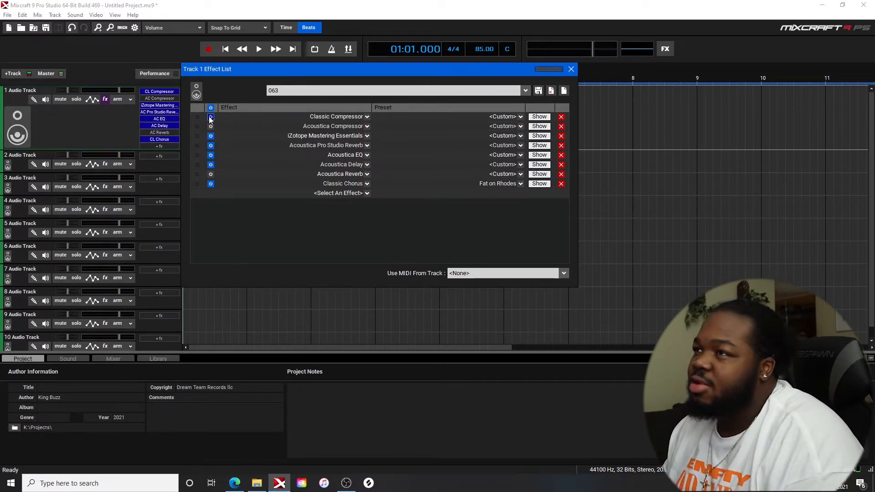
{"action": "left_click", "coordinate": [211, 117]}
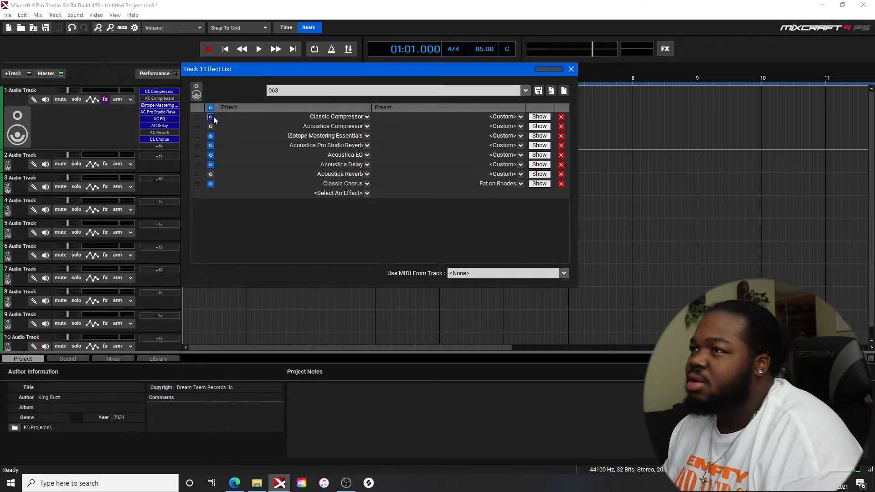
{"action": "left_click", "coordinate": [538, 117]}
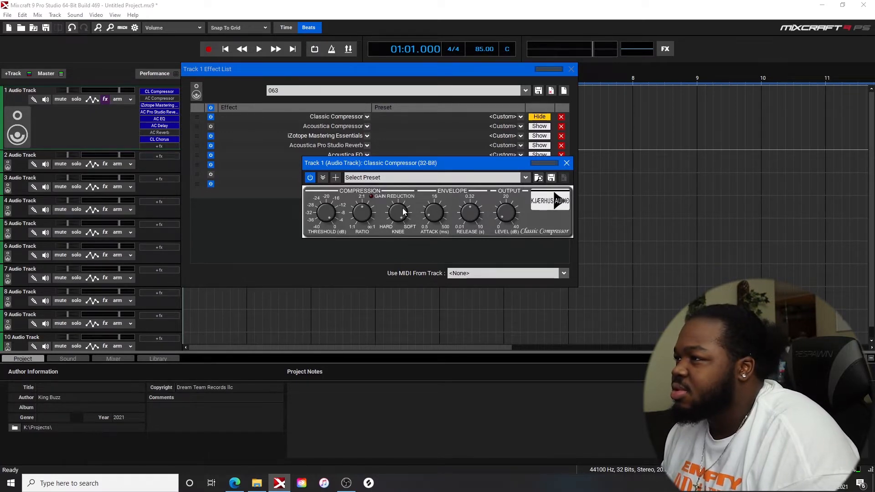
{"action": "left_click_drag", "start_coordinate": [401, 210], "coordinate": [409, 192]}
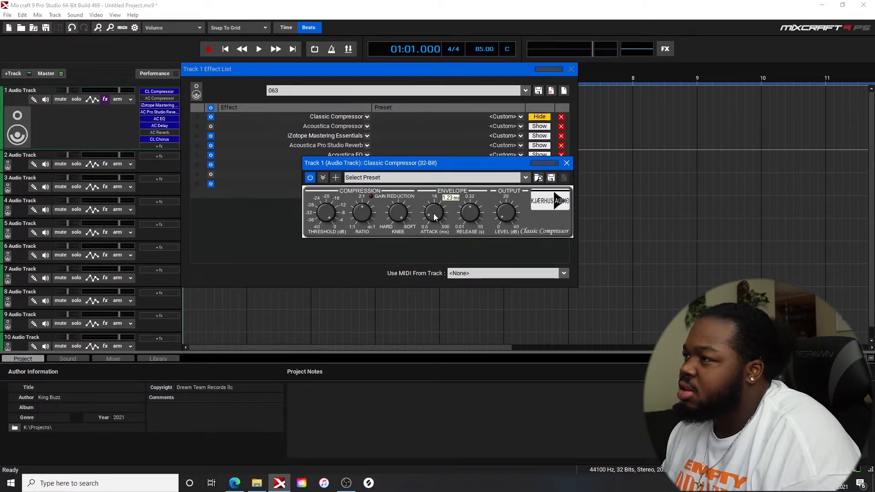
{"action": "left_click_drag", "start_coordinate": [433, 214], "coordinate": [433, 213]}
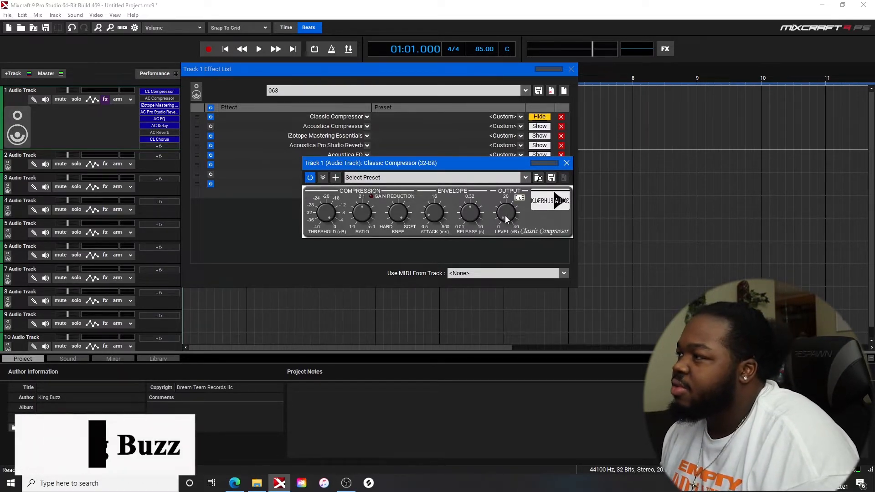
Step: Try the Classic Compressor's output level at 4.4 dB and close its settings
{"action": "mouse_move", "coordinate": [505, 216]}
{"action": "left_click_drag", "start_coordinate": [504, 213], "coordinate": [505, 211]}
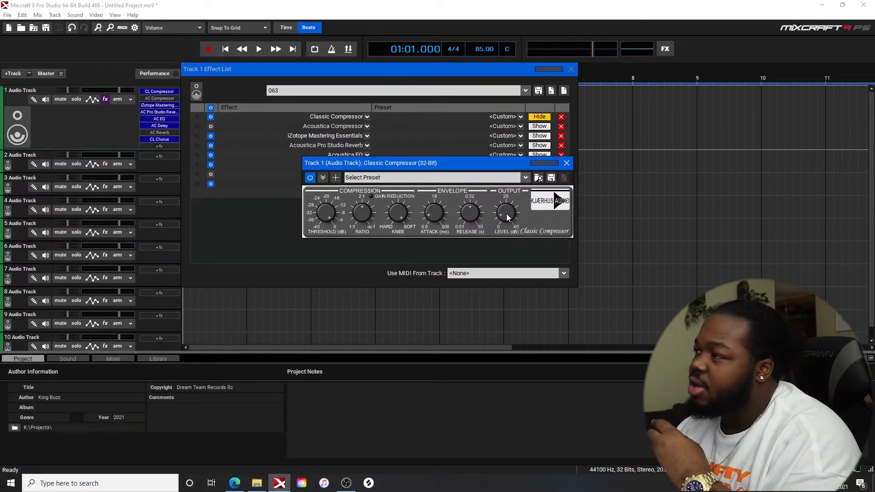
{"action": "mouse_move", "coordinate": [506, 214]}
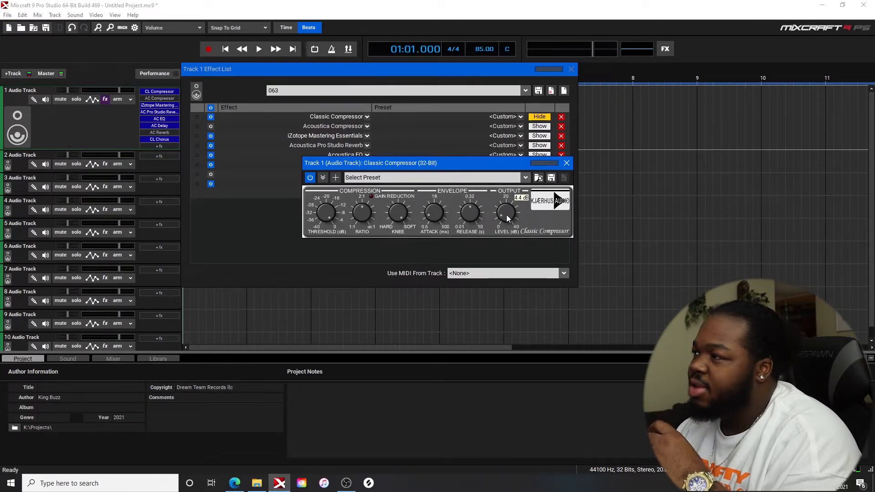
{"action": "scroll", "coordinate": [505, 217], "scroll_direction": "down", "scroll_amount": 1}
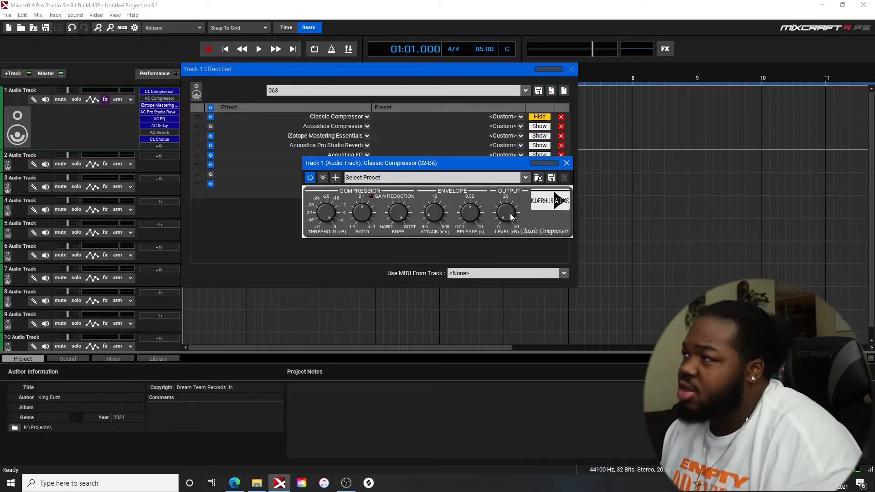
{"action": "left_click", "coordinate": [567, 164]}
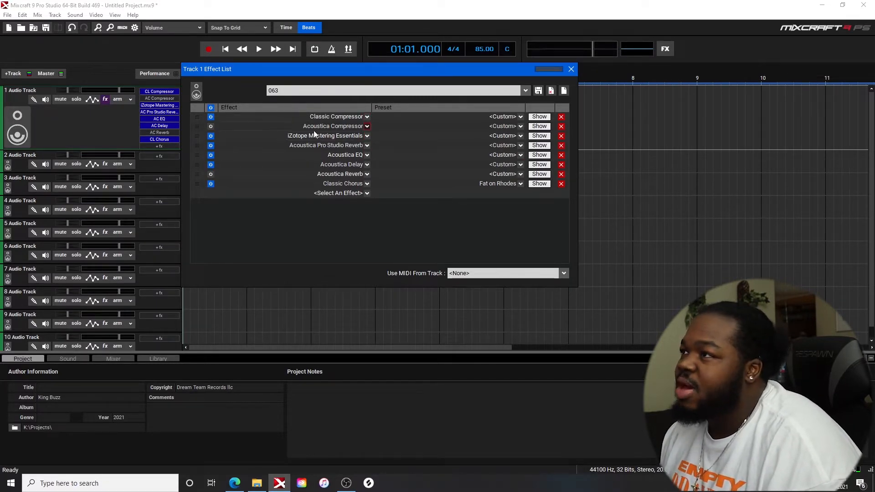
Step: Open iZotope Mastering Essentials on track 1 and inspect the frequency and gain of each Valve Equalizer band
{"action": "left_click", "coordinate": [531, 136]}
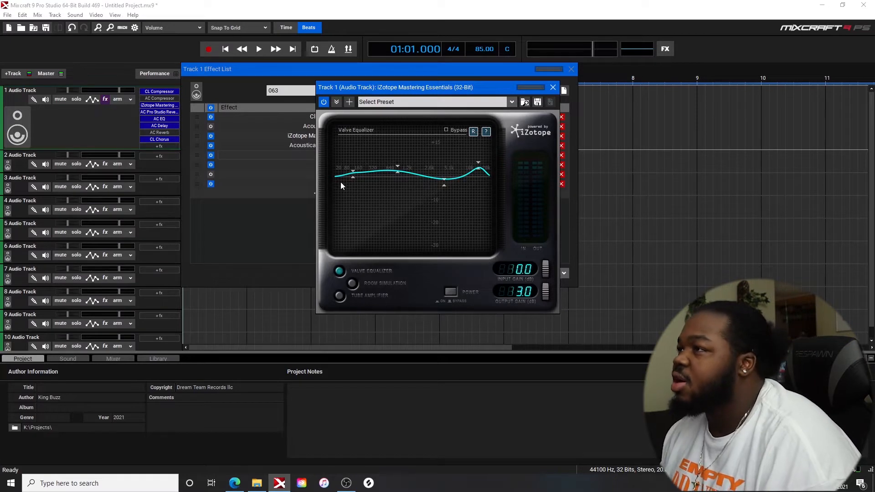
{"action": "left_click", "coordinate": [353, 178]}
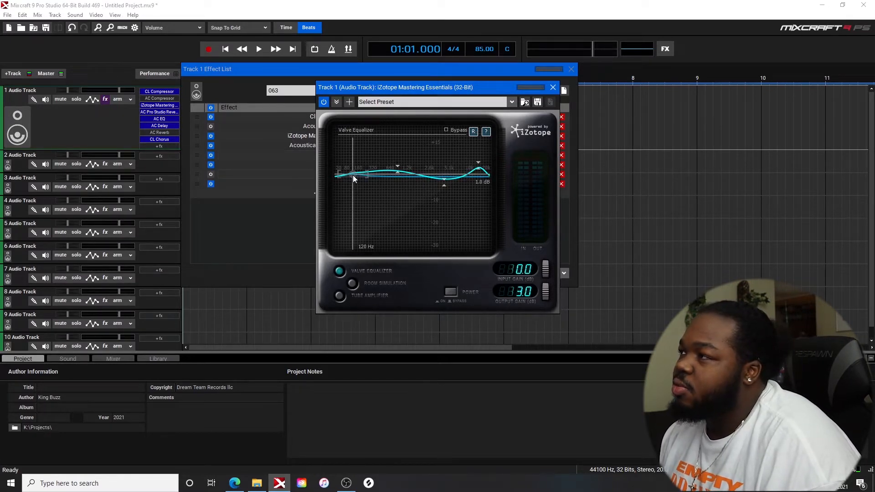
{"action": "left_click", "coordinate": [397, 171]}
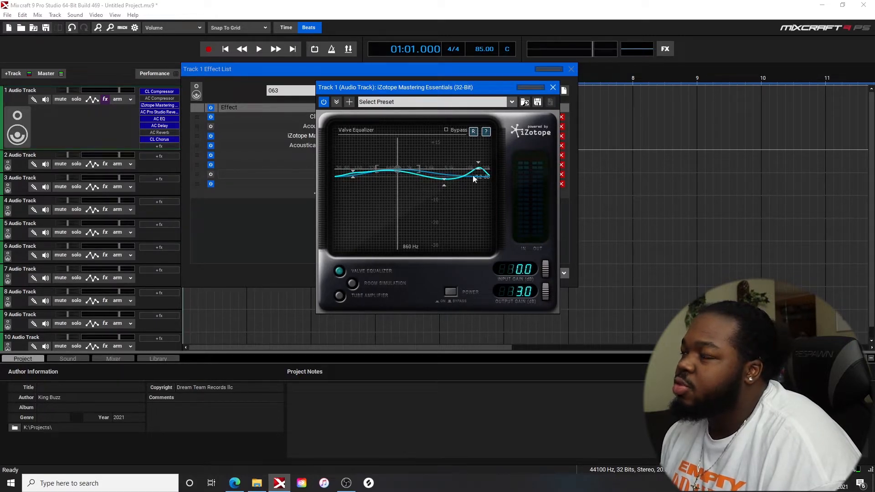
{"action": "left_click", "coordinate": [445, 182]}
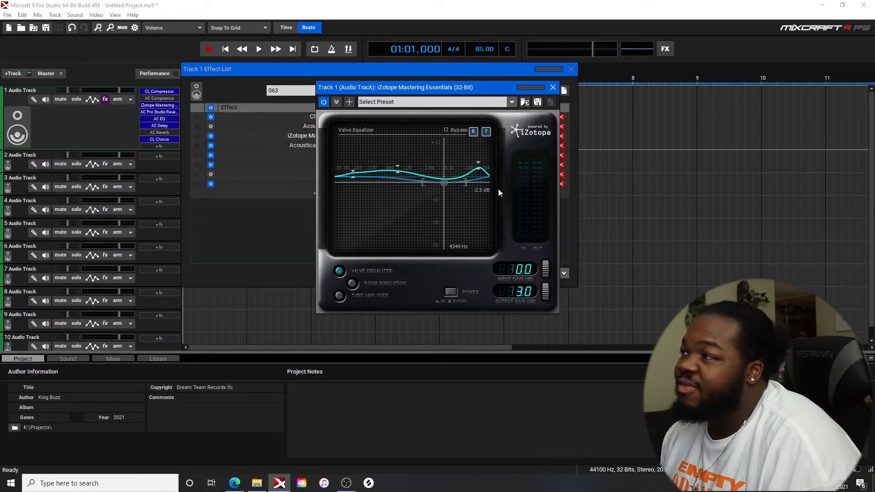
{"action": "left_click", "coordinate": [479, 171]}
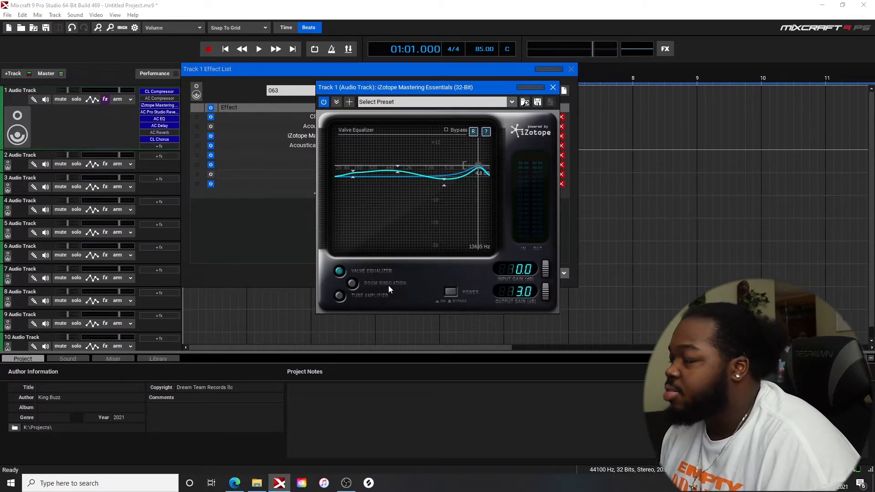
Step: Review the Room Simulation settings and the Tube Amplifier's bass compression, limiter and saturation in iZotope Mastering Essentials, and close it
{"action": "left_click", "coordinate": [351, 283]}
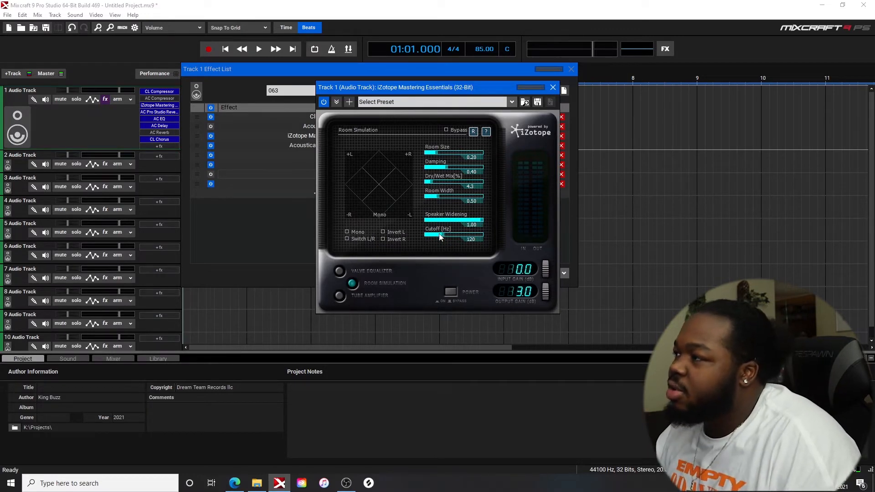
{"action": "left_click", "coordinate": [339, 297]}
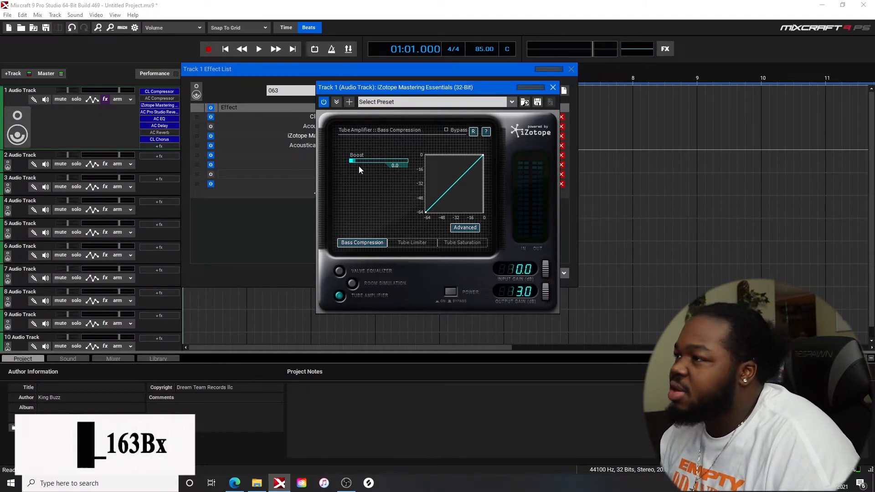
{"action": "left_click", "coordinate": [425, 244]}
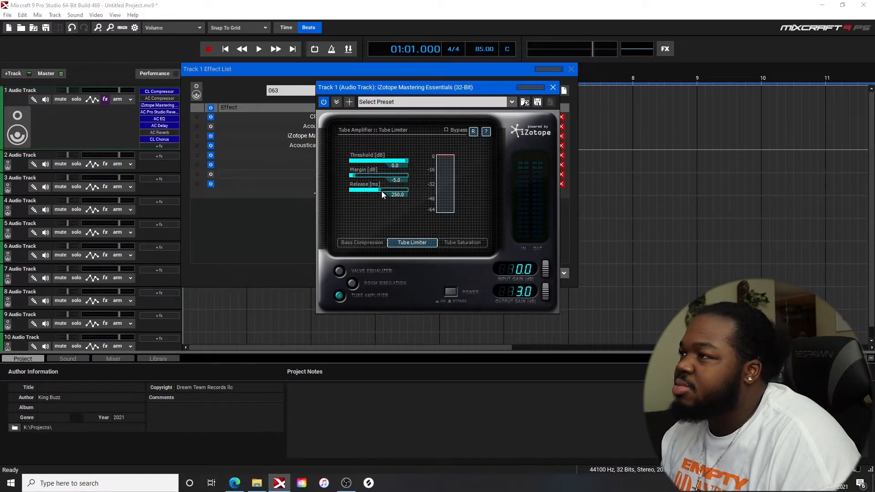
{"action": "left_click", "coordinate": [463, 243]}
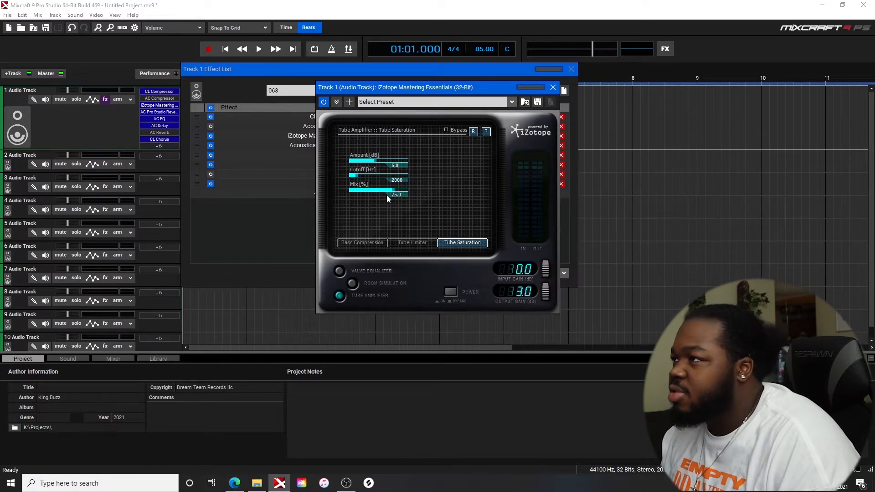
{"action": "left_click", "coordinate": [352, 283]}
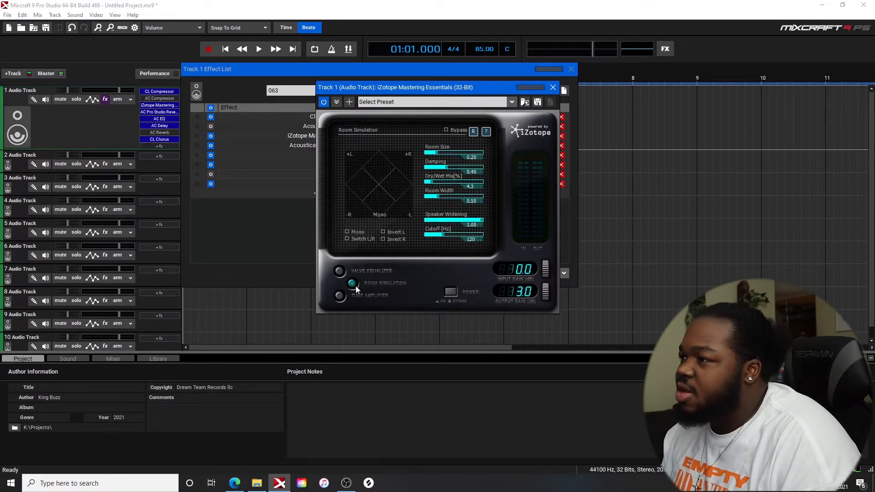
{"action": "left_click", "coordinate": [340, 272]}
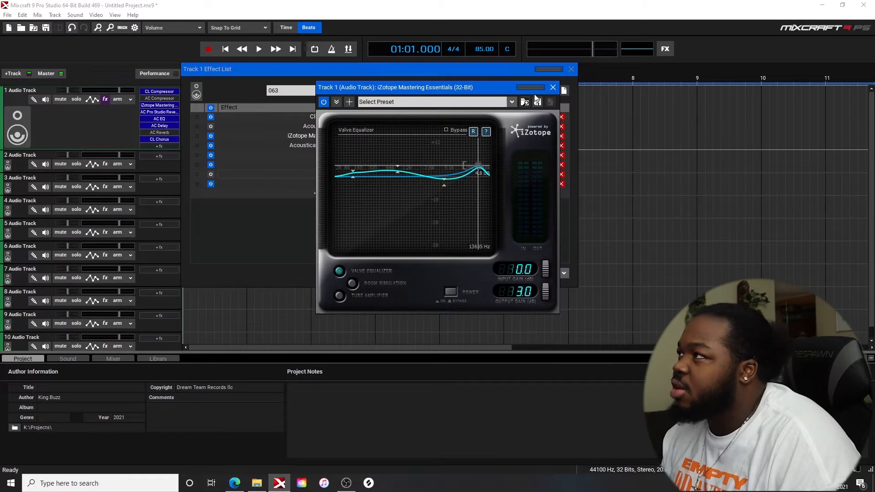
{"action": "left_click", "coordinate": [552, 87]}
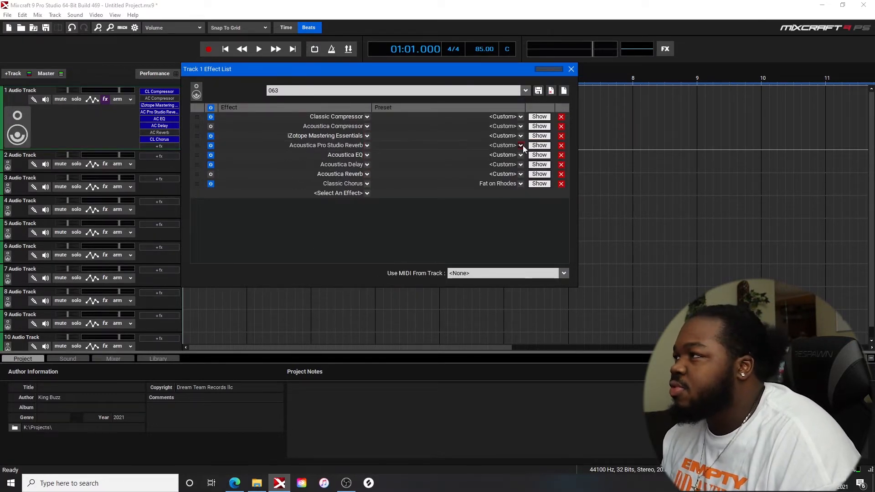
Step: Turn the Acoustica Pro Studio Reverb's output mix down towards dry and close the effect
{"action": "left_click", "coordinate": [534, 145]}
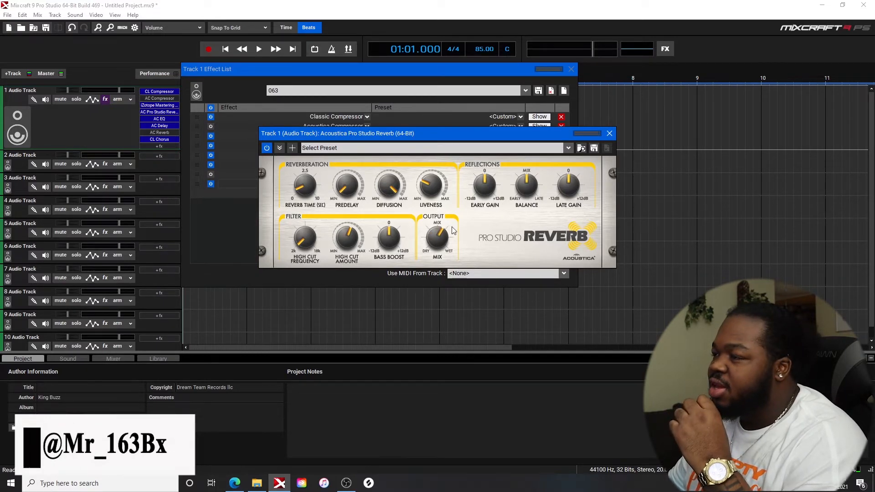
{"action": "left_click_drag", "start_coordinate": [438, 236], "coordinate": [435, 266]}
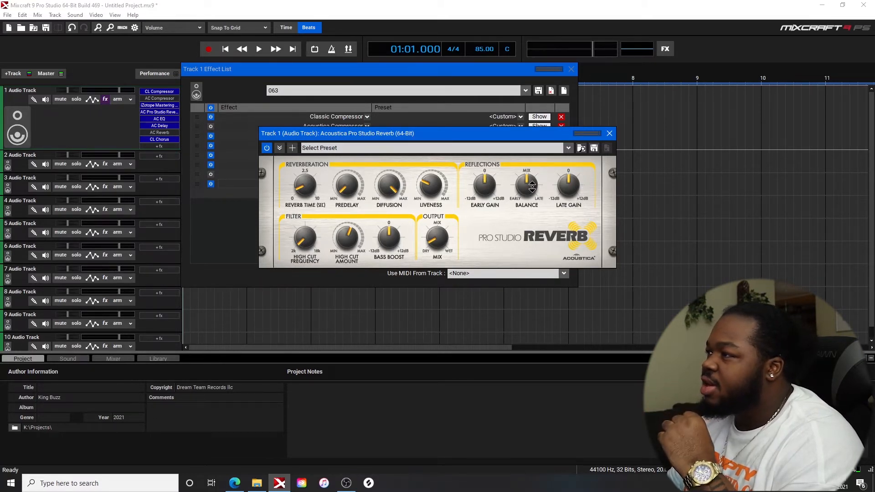
{"action": "left_click", "coordinate": [609, 135]}
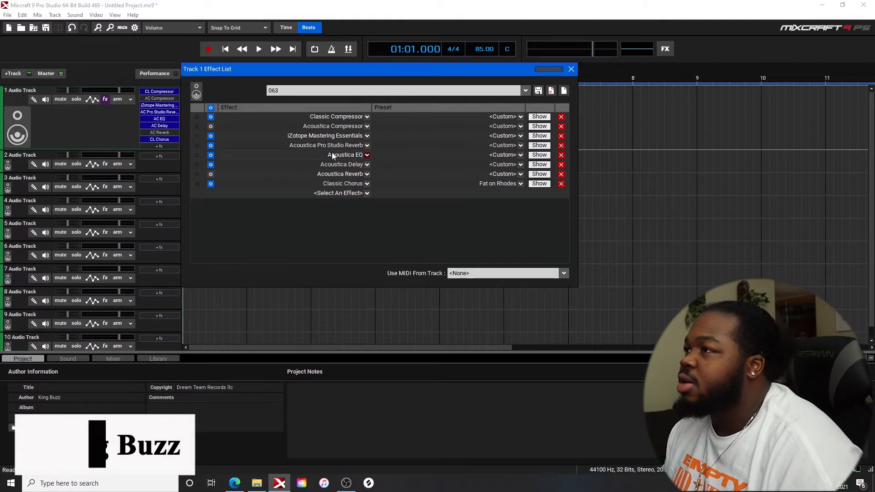
Step: Examine the band levels and output gain of the Acoustica EQ on track 1, and close it
{"action": "left_click", "coordinate": [539, 155]}
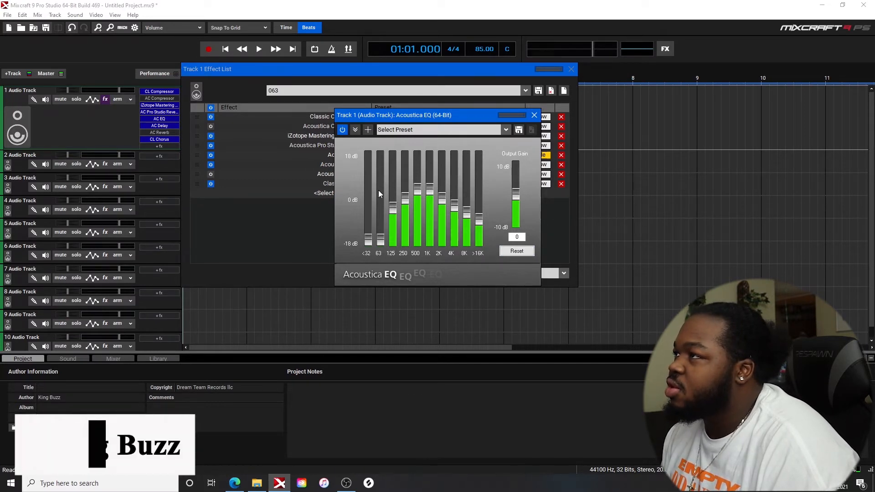
{"action": "left_click", "coordinate": [534, 115]}
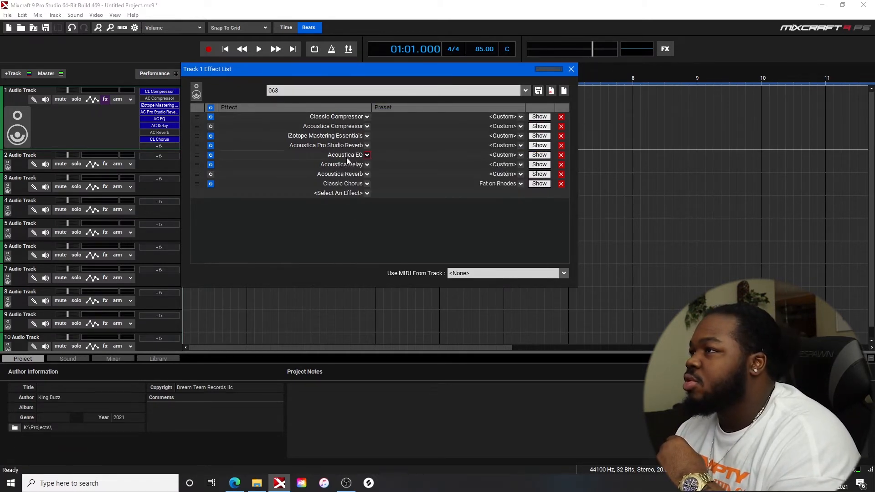
Step: Try the Acoustica Delay with wet mix at 31 and 23 and feedback at 16, and return both to 0
{"action": "left_click", "coordinate": [532, 165]}
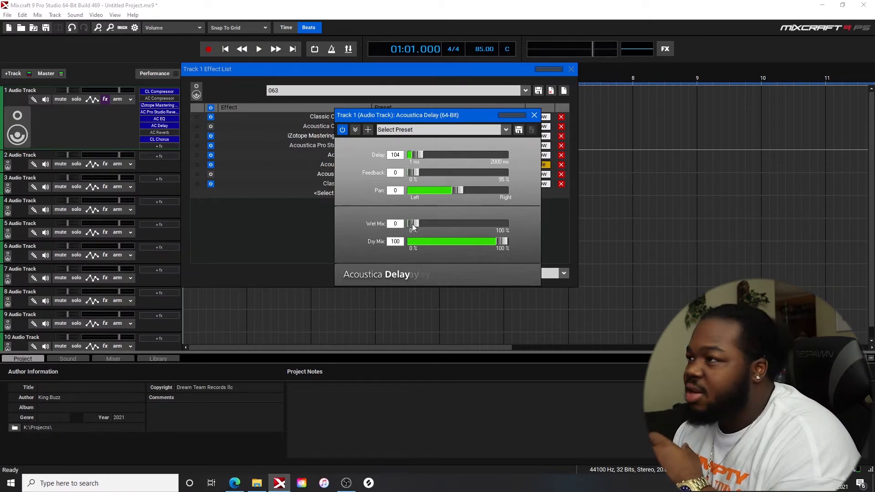
{"action": "left_click_drag", "start_coordinate": [413, 225], "coordinate": [441, 224]}
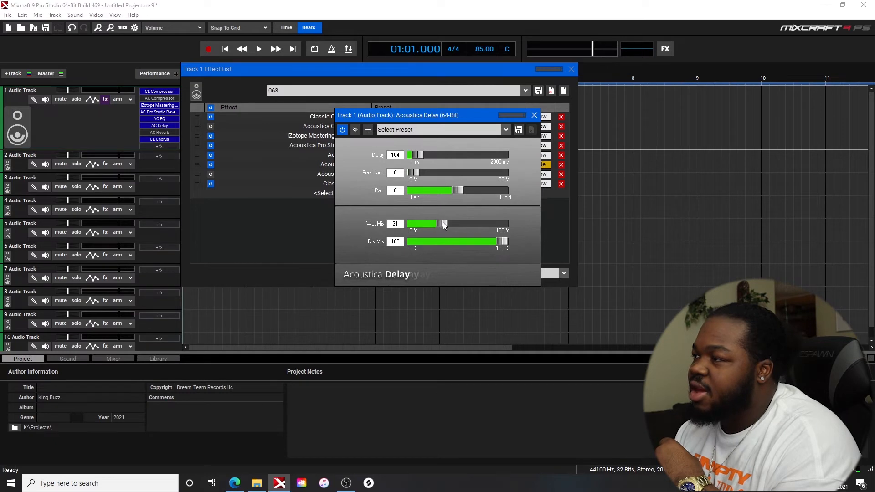
{"action": "left_click_drag", "start_coordinate": [443, 224], "coordinate": [435, 223]}
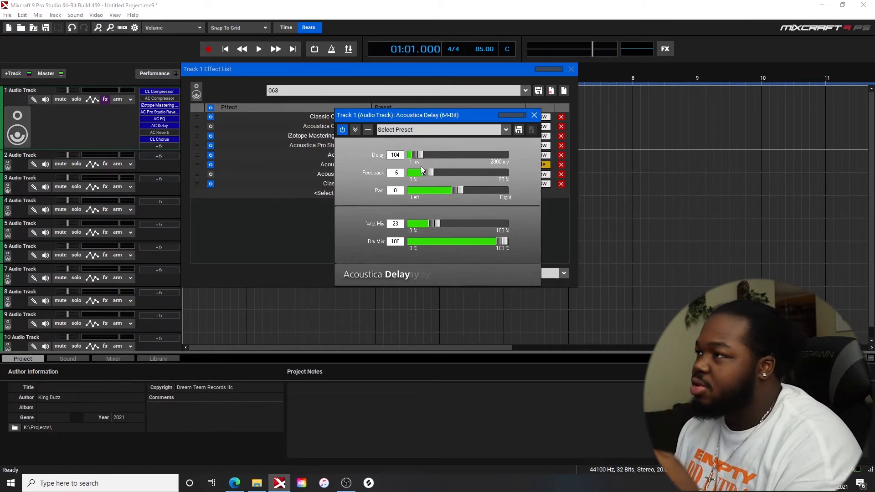
{"action": "left_click_drag", "start_coordinate": [434, 224], "coordinate": [377, 219]}
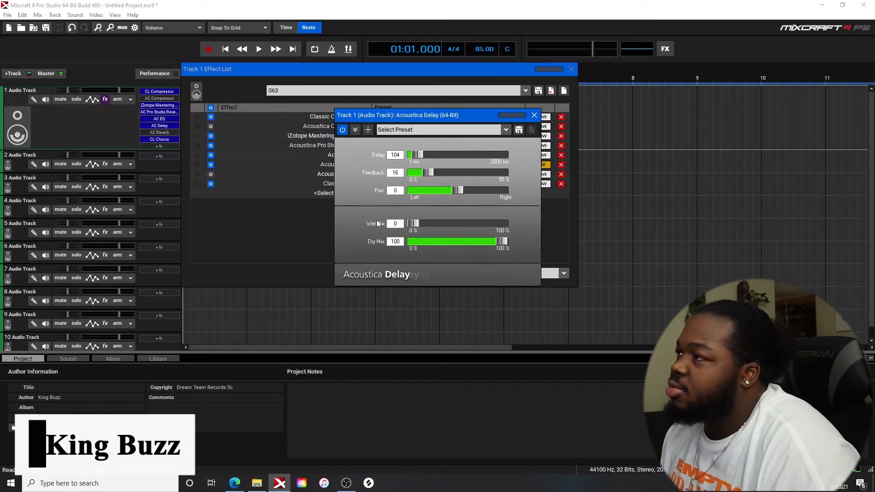
{"action": "left_click_drag", "start_coordinate": [428, 172], "coordinate": [410, 174]}
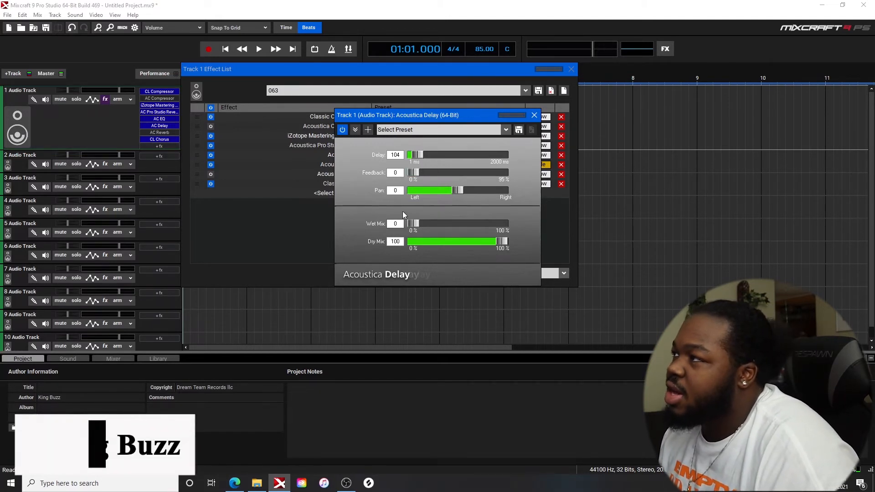
{"action": "left_click", "coordinate": [534, 115]}
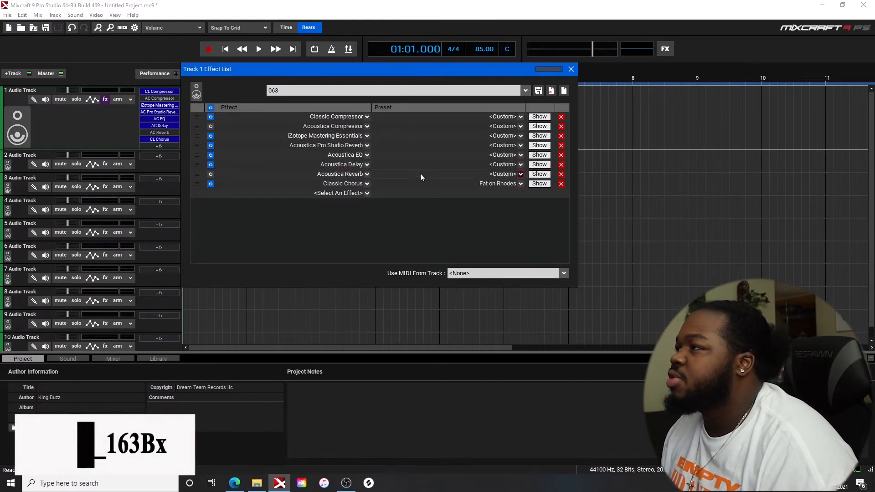
Step: Review the Acoustica Reverb settings, close them, and open the Classic Chorus to examine its settings
{"action": "left_click", "coordinate": [538, 174]}
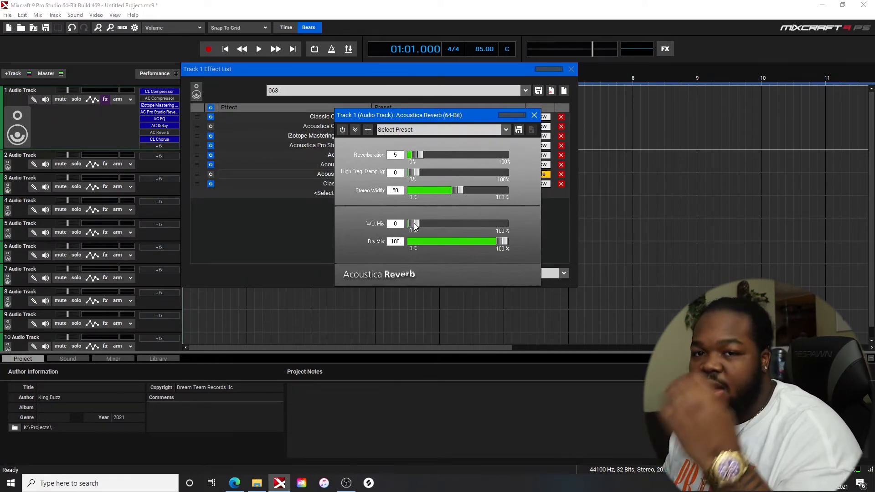
{"action": "left_click", "coordinate": [534, 114]}
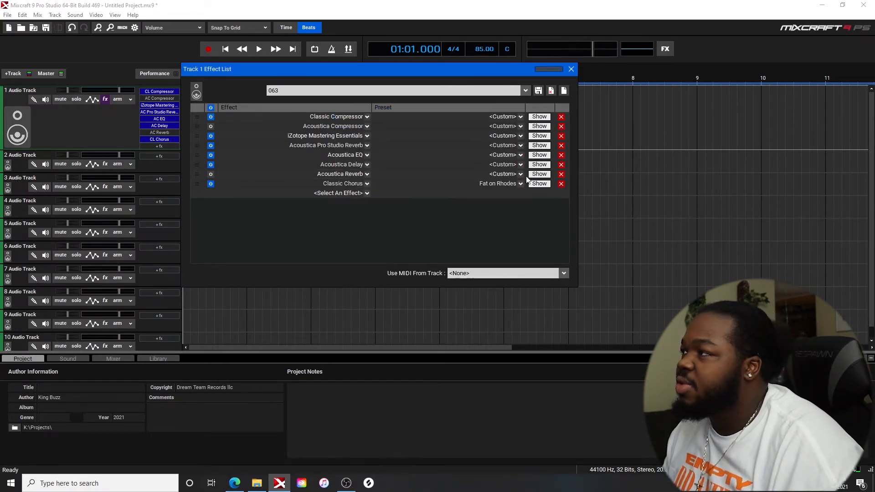
{"action": "left_click", "coordinate": [538, 183]}
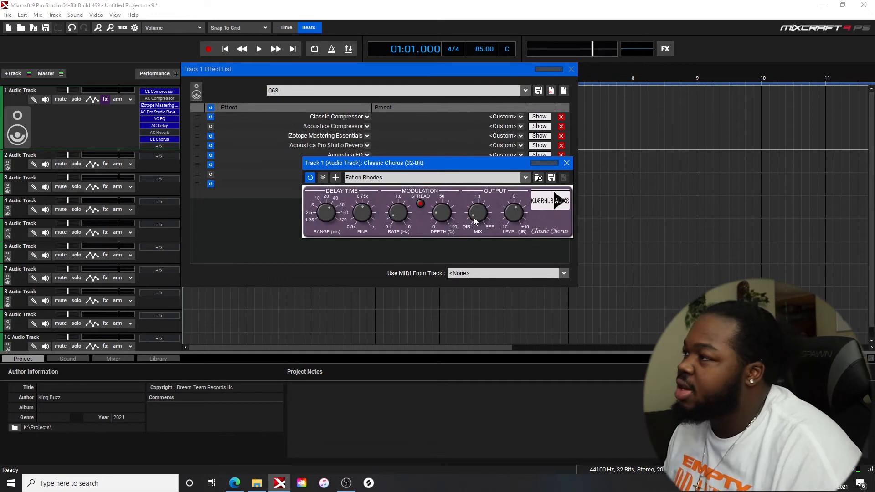
Step: Try the Classic Chorus on track 1 with its output mix raised towards effect, return the mix towards direct, and check the output level
{"action": "left_click_drag", "start_coordinate": [485, 211], "coordinate": [490, 185]}
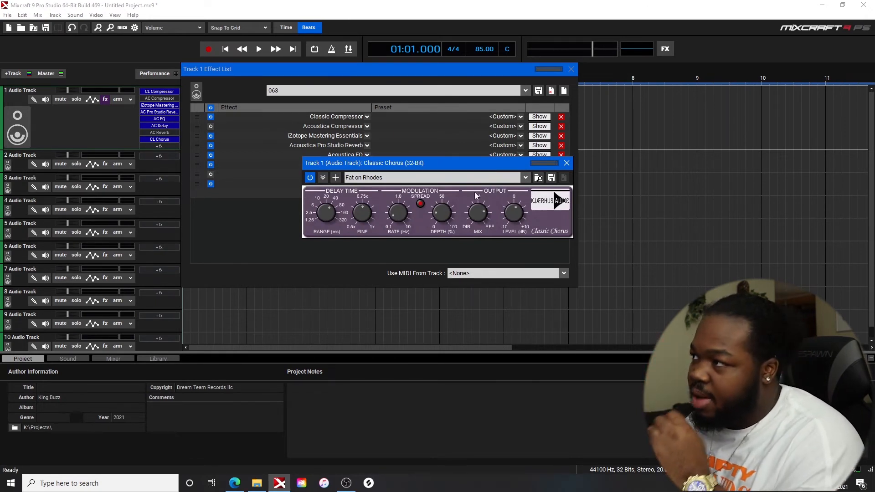
{"action": "mouse_move", "coordinate": [481, 214]}
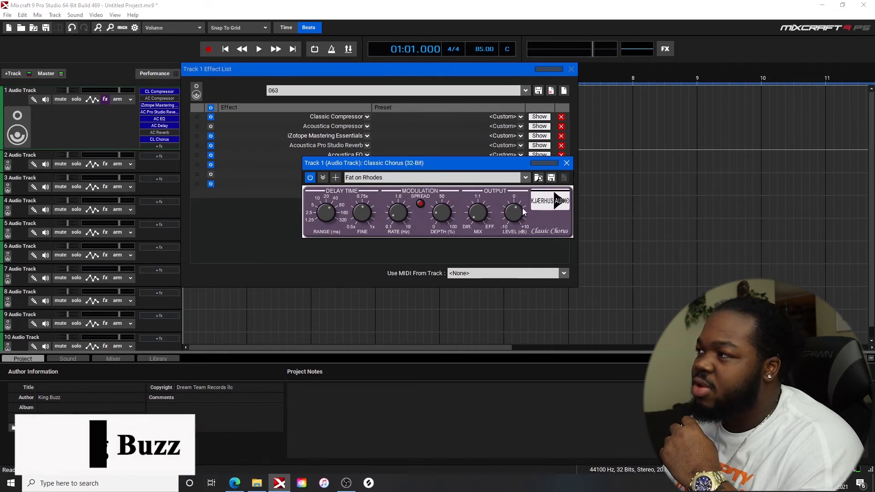
{"action": "mouse_move", "coordinate": [527, 207]}
{"action": "left_click_drag", "start_coordinate": [528, 206], "coordinate": [527, 211]}
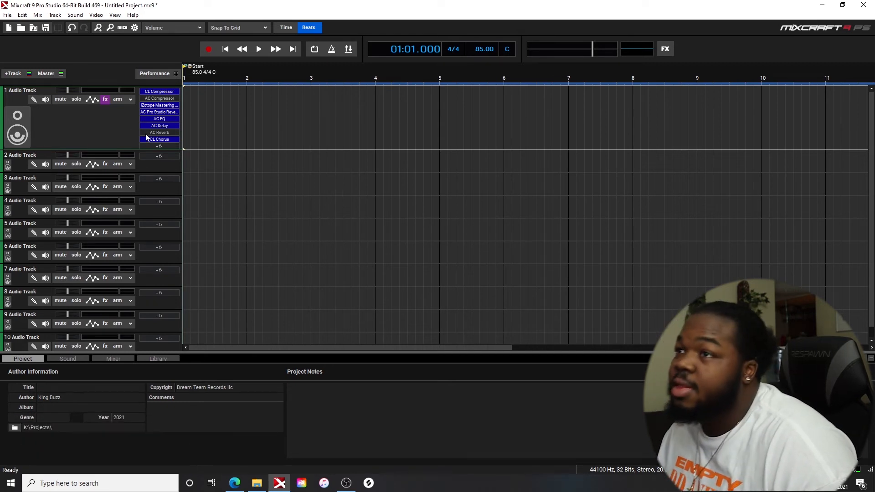
Step: Load the effect chain preset "adlibs JR" on track 2
{"action": "left_click", "coordinate": [106, 164]}
{"action": "left_click", "coordinate": [344, 157]}
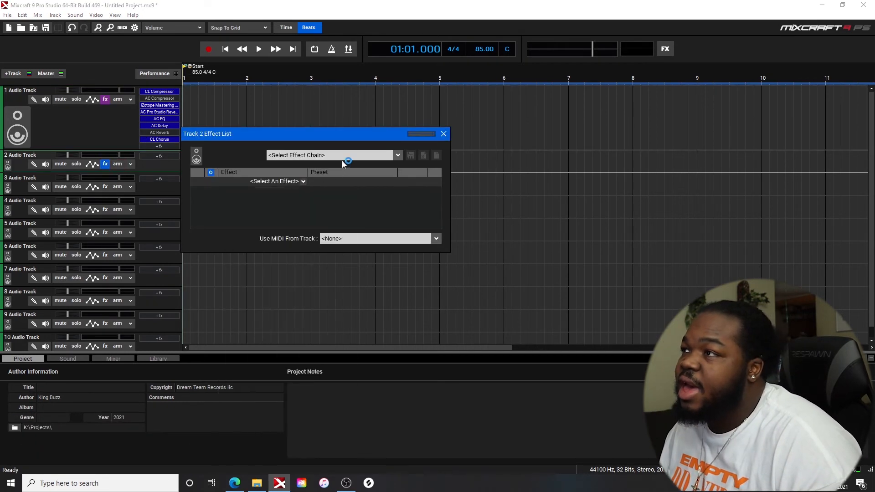
{"action": "left_click", "coordinate": [386, 158]}
{"action": "scroll", "coordinate": [367, 235], "scroll_direction": "down", "scroll_amount": 2}
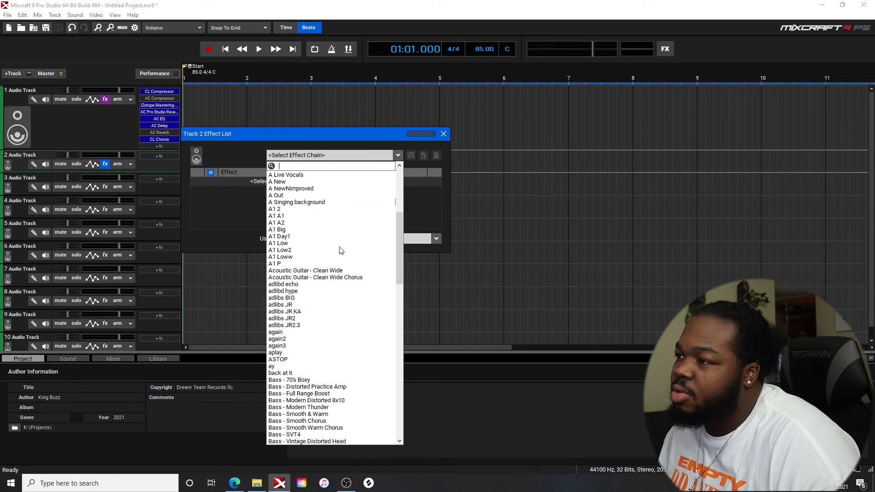
{"action": "left_click", "coordinate": [295, 305]}
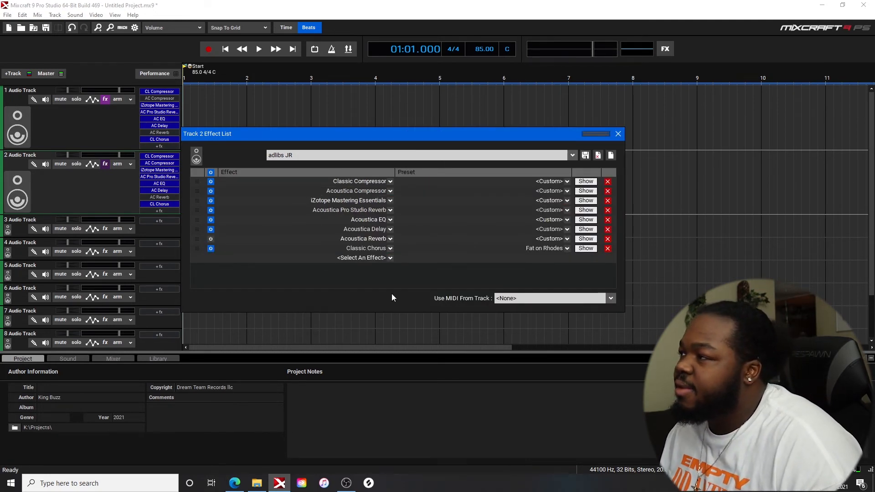
Step: Examine track 2's Classic Chorus mix and Classic Compressor threshold and output level, and close the effect list
{"action": "left_click", "coordinate": [585, 248]}
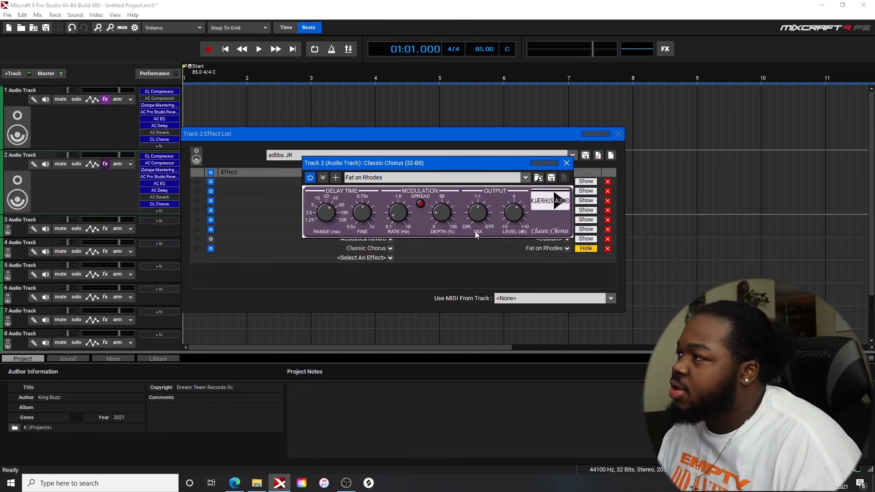
{"action": "left_click", "coordinate": [566, 163]}
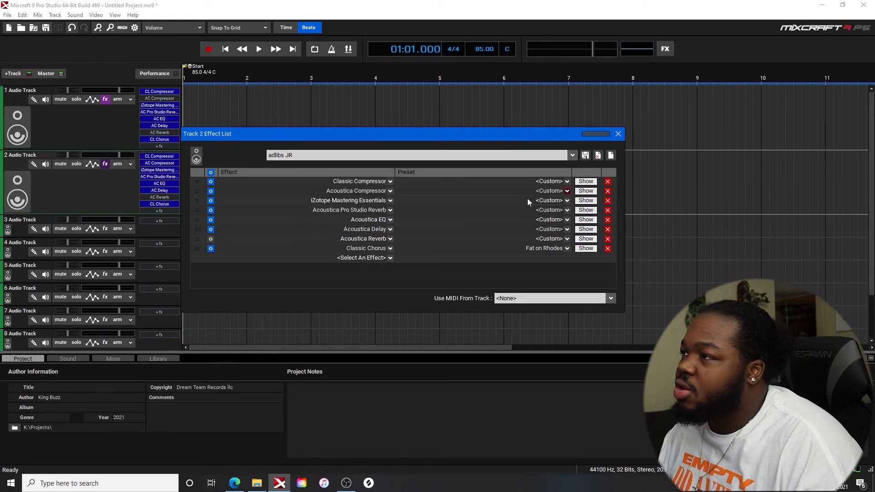
{"action": "left_click", "coordinate": [586, 182]}
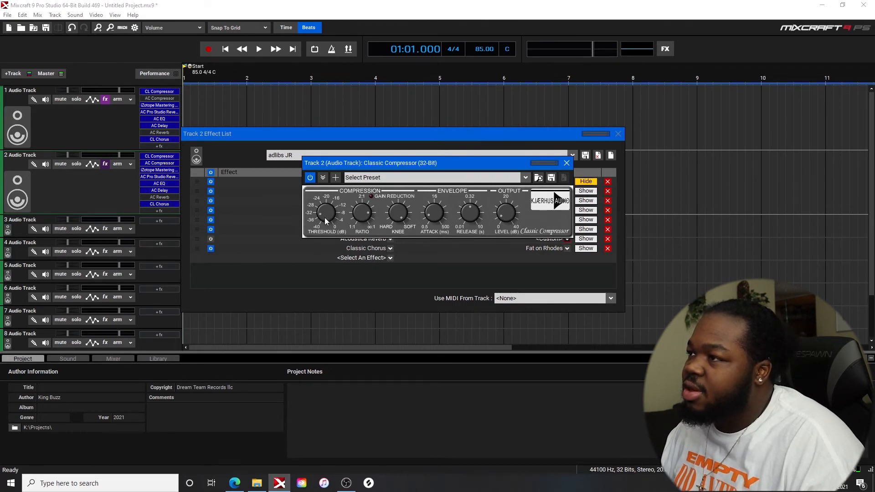
{"action": "left_click_drag", "start_coordinate": [325, 211], "coordinate": [328, 228]}
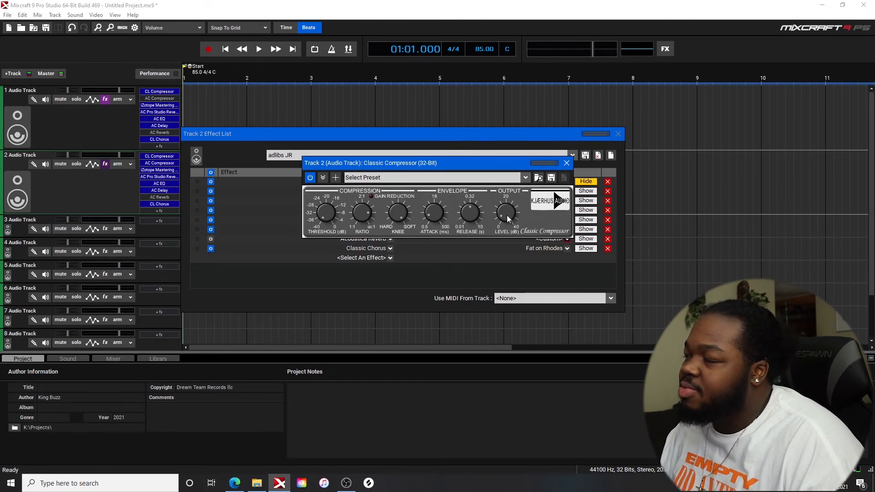
{"action": "left_click", "coordinate": [566, 163]}
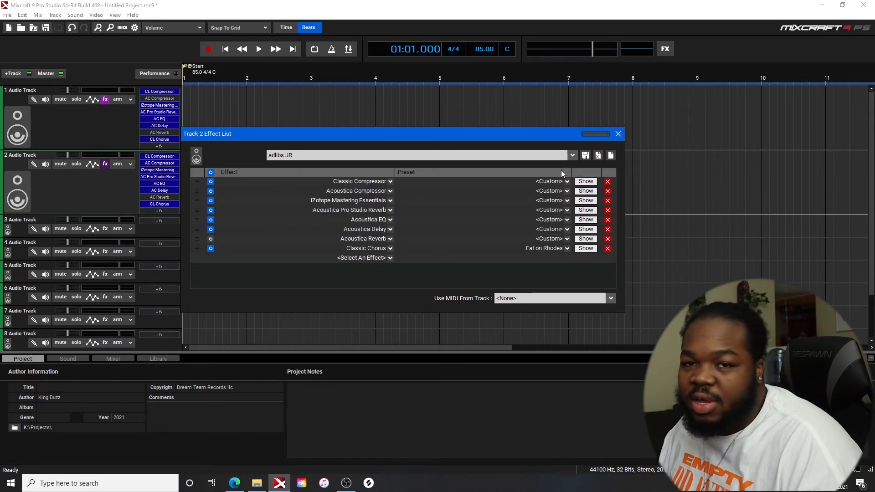
{"action": "left_click", "coordinate": [618, 134]}
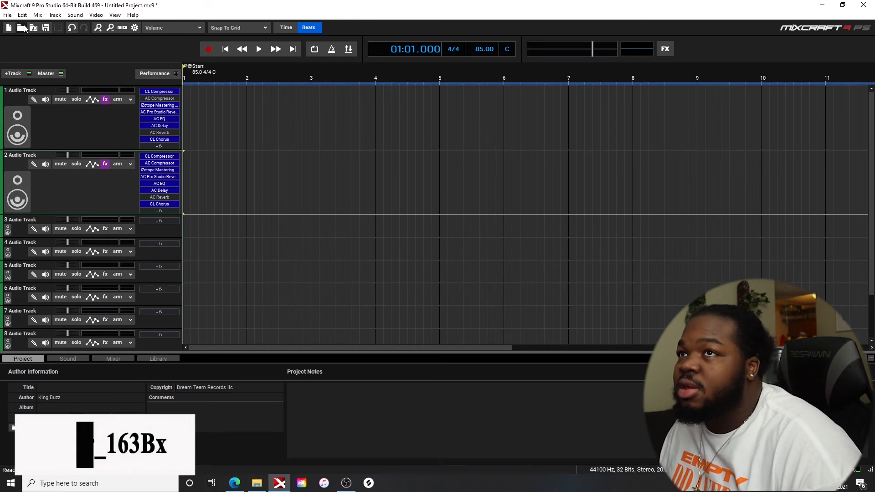
Step: Open the recent project "sik with it.mx9" without saving the changes to the untitled project
{"action": "left_click", "coordinate": [7, 15]}
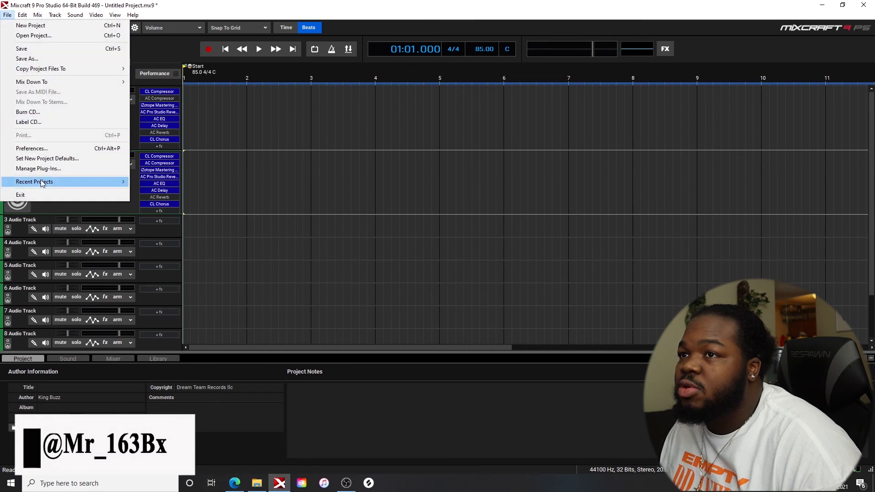
{"action": "mouse_move", "coordinate": [71, 182]}
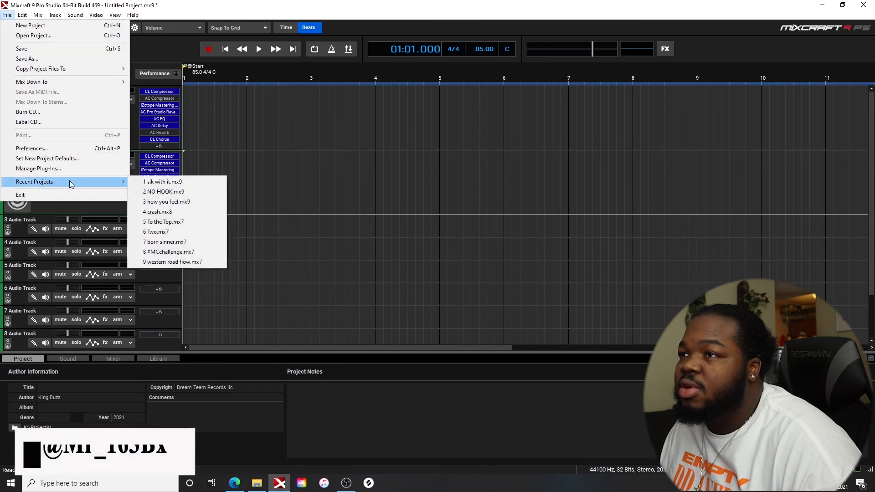
{"action": "left_click", "coordinate": [162, 182]}
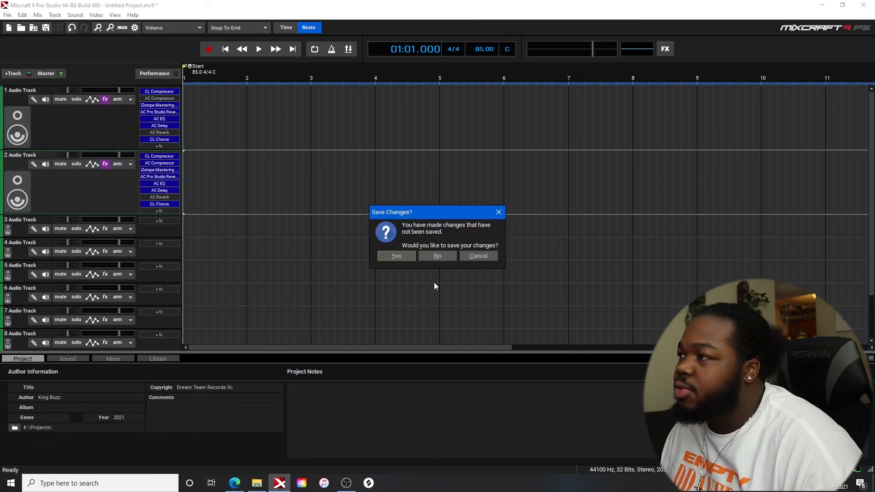
{"action": "left_click", "coordinate": [437, 256]}
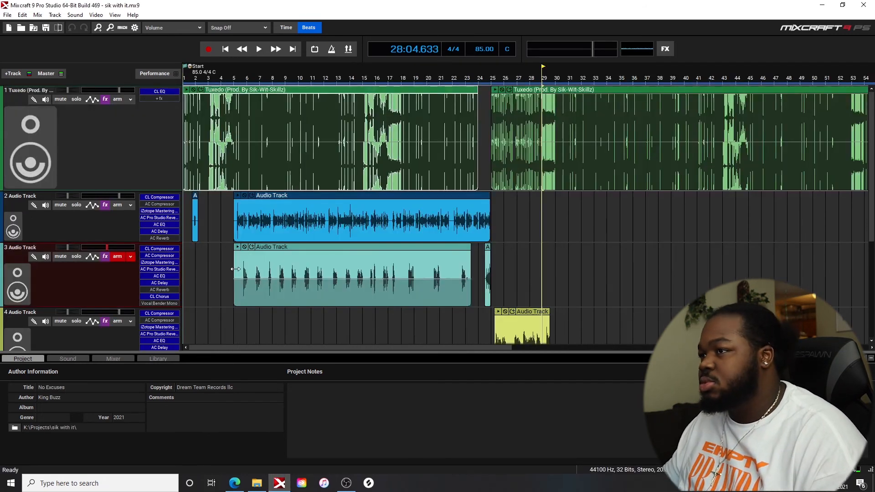
Step: Play the full mix from just before bar 5 to hear the vocals with the beat, and stop playback
{"action": "left_click", "coordinate": [229, 311]}
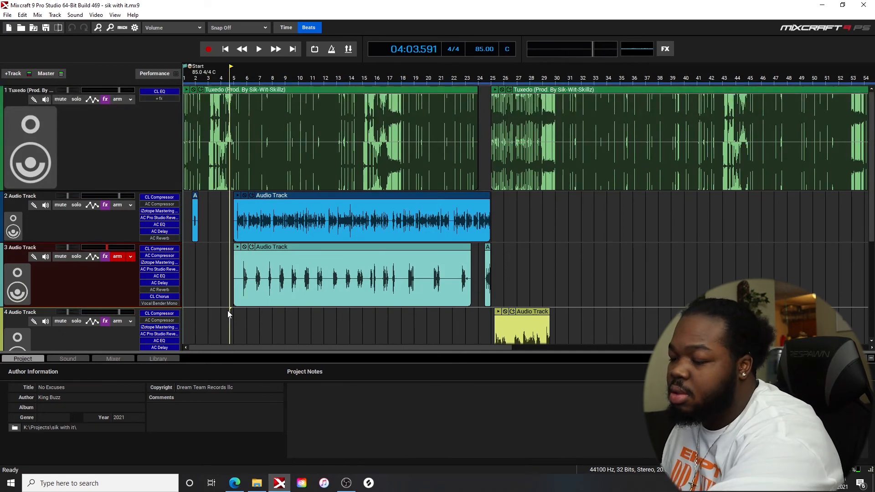
{"action": "key", "text": "space"}
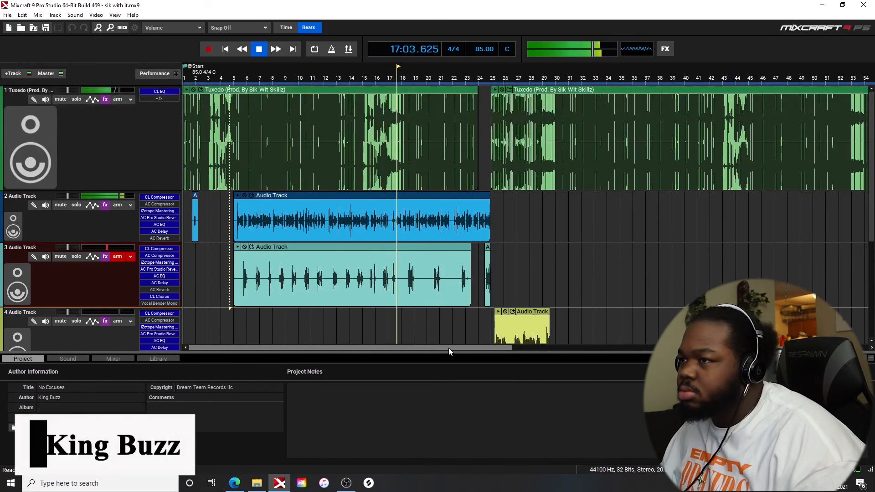
{"action": "key", "text": "space"}
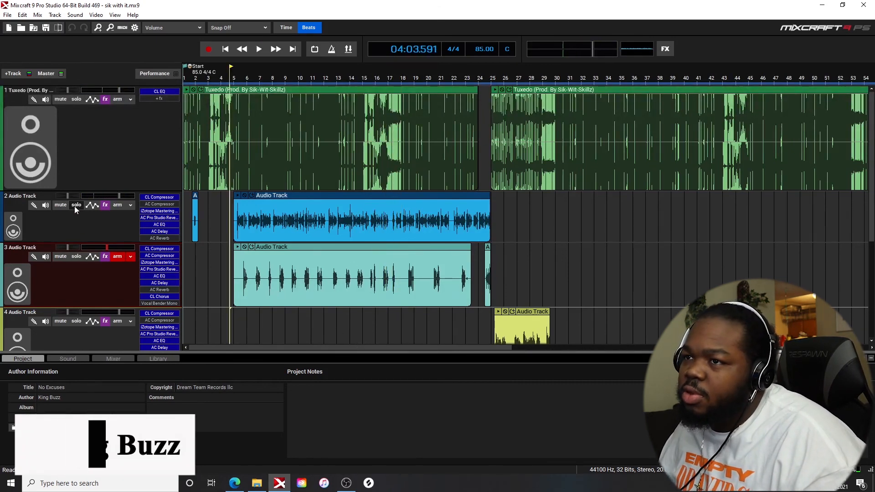
Step: Solo only track 3 and play it from about bar 5 to hear the ad-libs alone, and stop playback
{"action": "left_click", "coordinate": [75, 205]}
{"action": "left_click", "coordinate": [73, 256]}
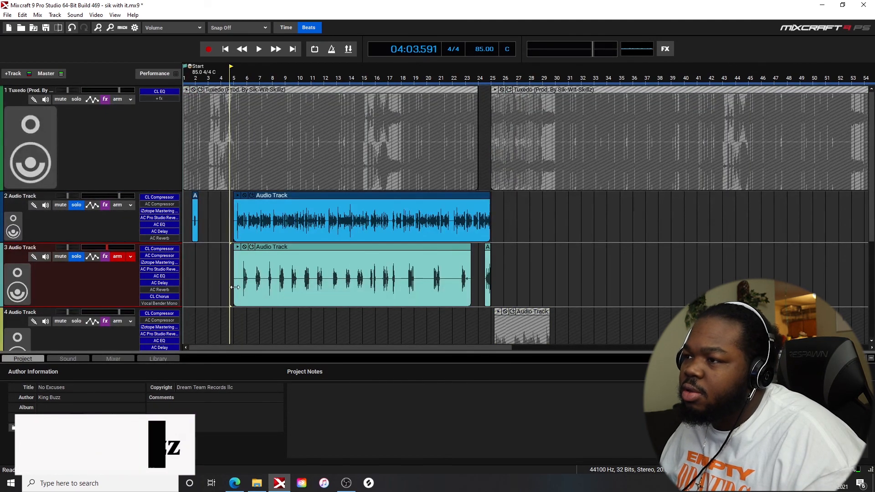
{"action": "left_click", "coordinate": [76, 205]}
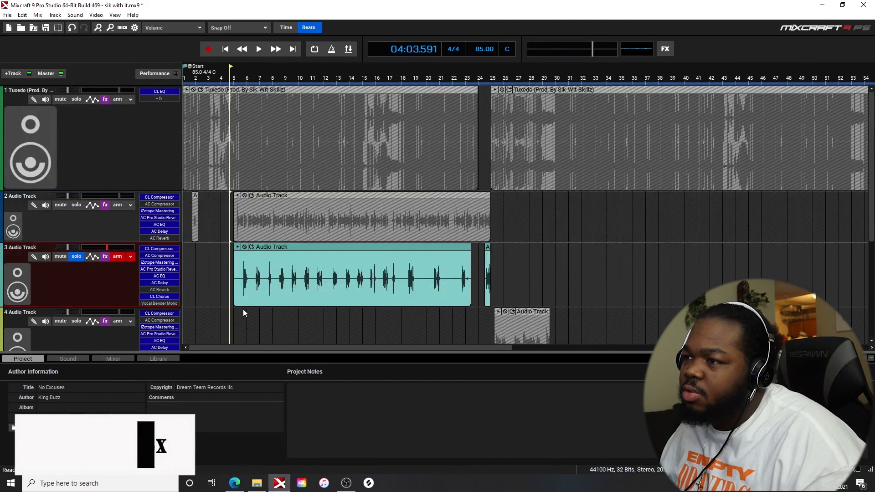
{"action": "key", "text": "space"}
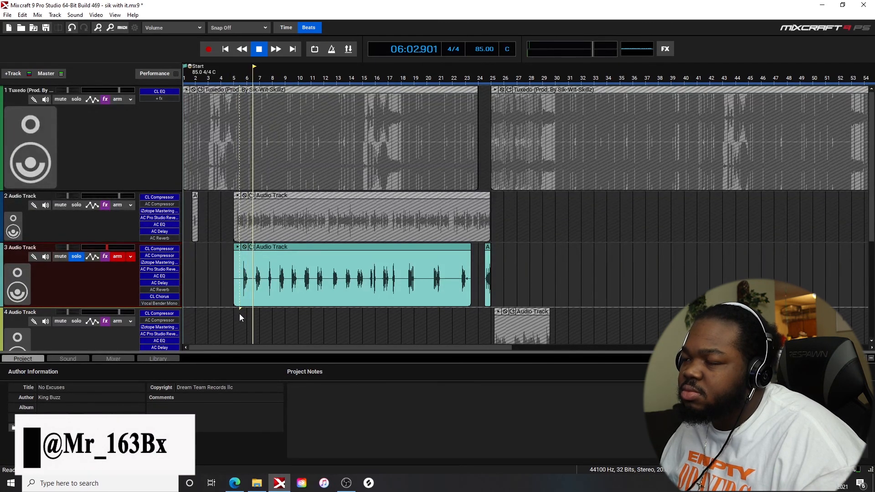
{"action": "key", "text": "space"}
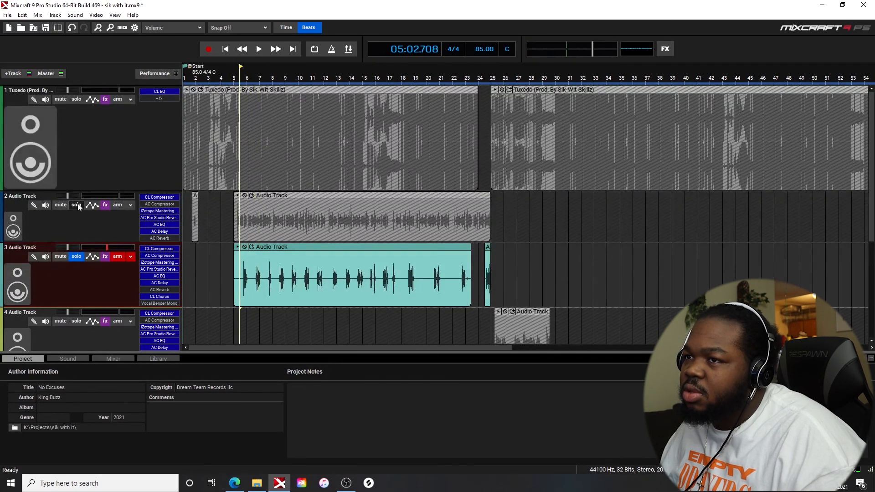
Step: Switch the solo from track 3 to track 2 and play the main vocal alone from about bar 5
{"action": "left_click", "coordinate": [75, 205]}
{"action": "left_click", "coordinate": [80, 256]}
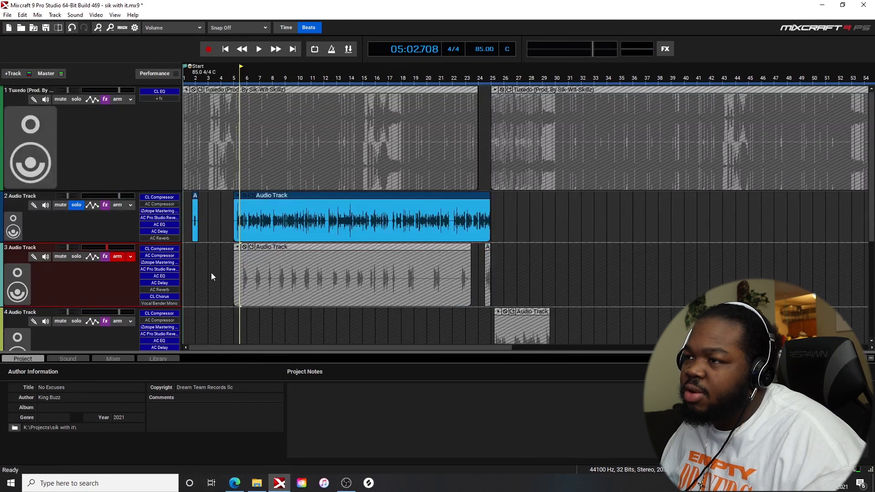
{"action": "key", "text": "space"}
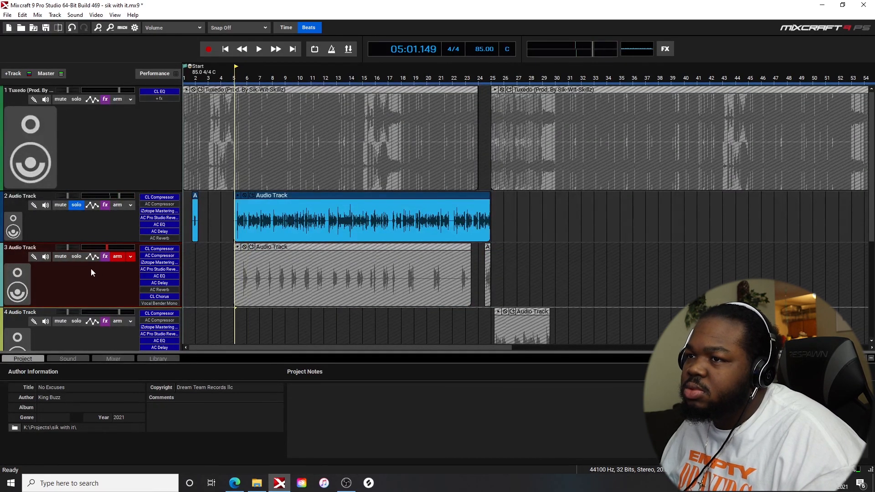
Step: Play tracks 2 and 3 soloed together from bar 5 while examining track 3's Classic Chorus and Classic Compressor settings
{"action": "left_click", "coordinate": [76, 257]}
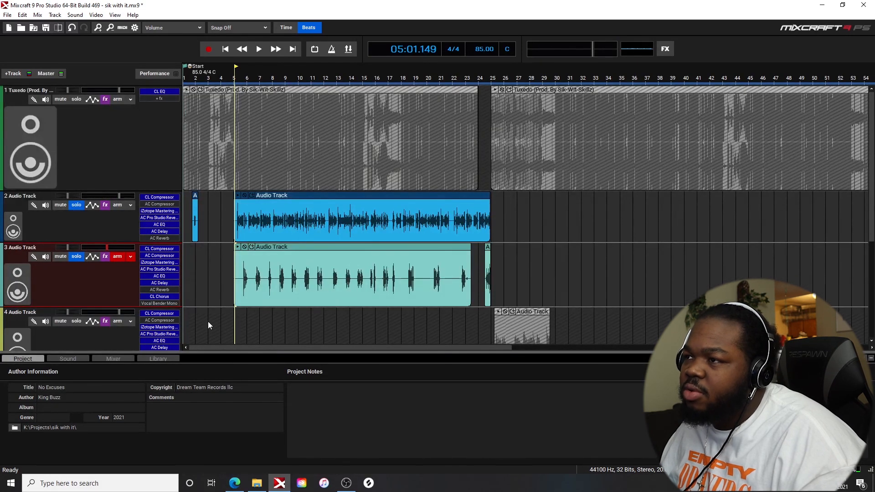
{"action": "key", "text": "space"}
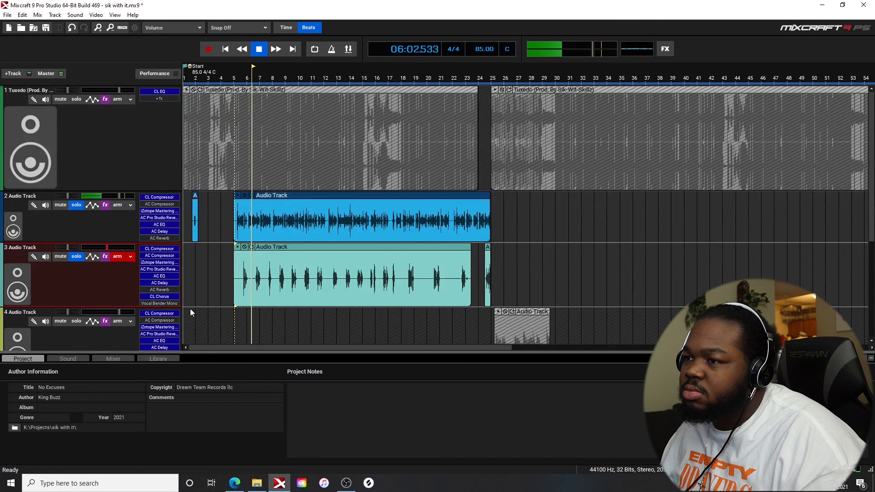
{"action": "left_click", "coordinate": [160, 297]}
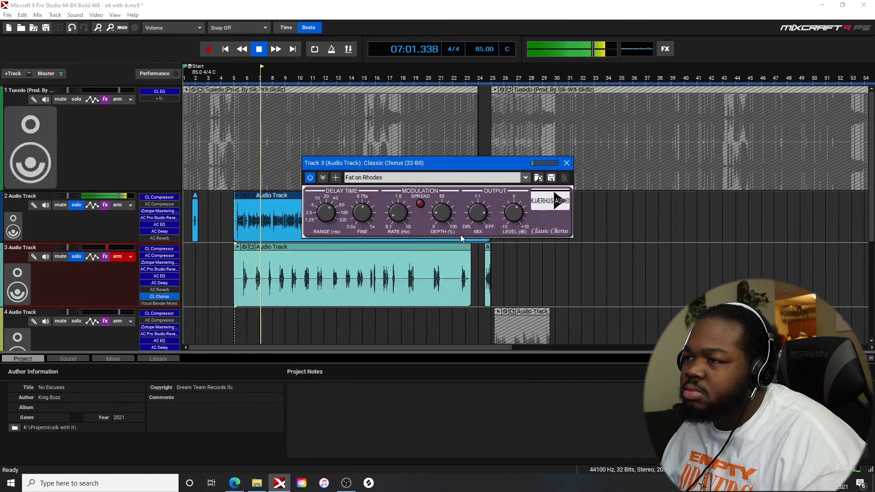
{"action": "left_click", "coordinate": [566, 164]}
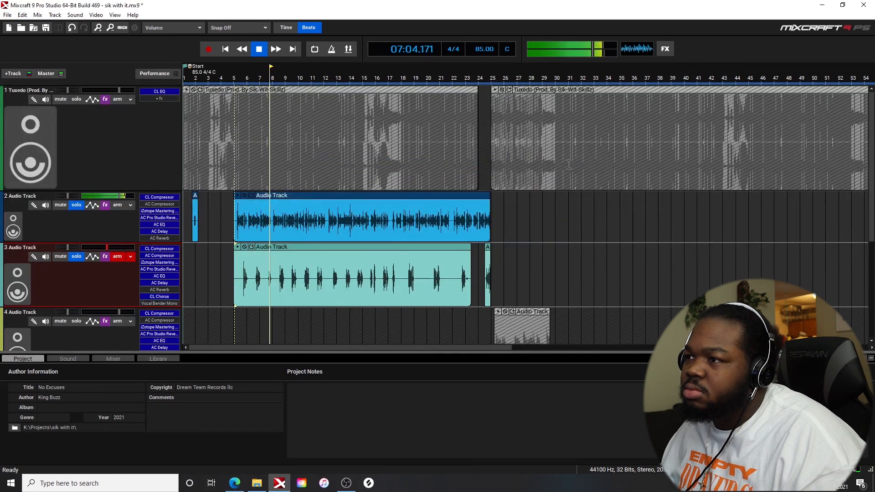
{"action": "left_click", "coordinate": [163, 250]}
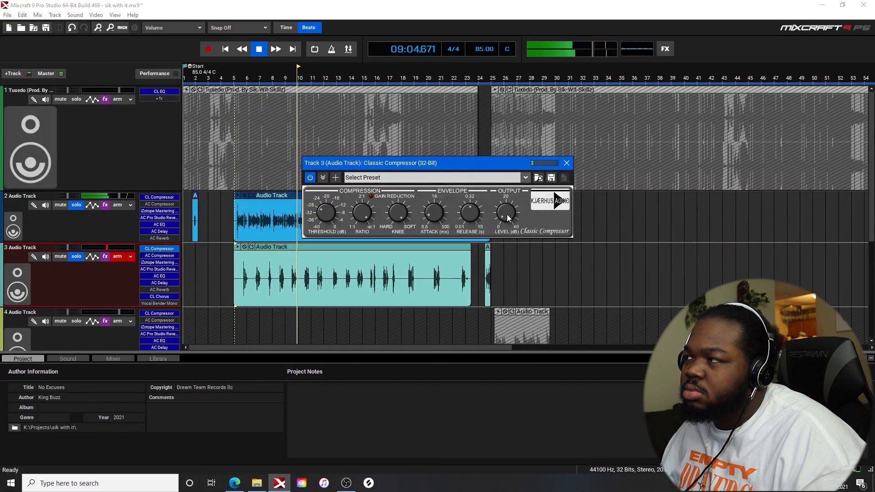
{"action": "left_click", "coordinate": [564, 165]}
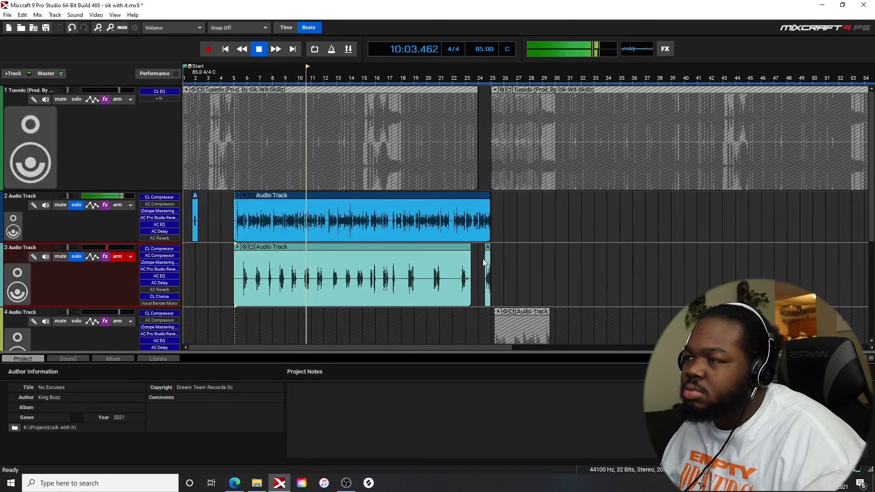